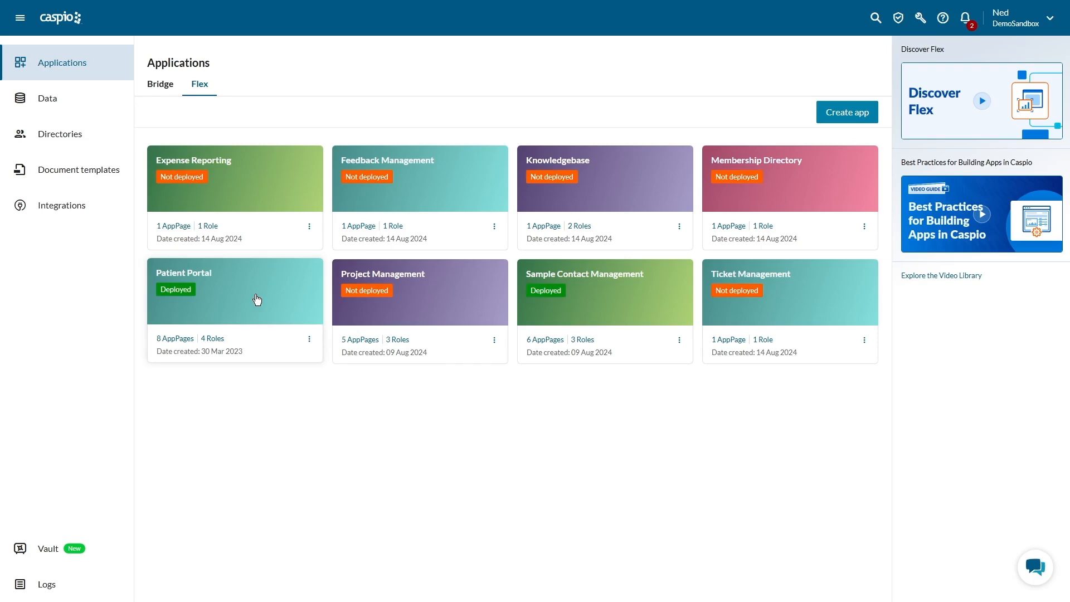
Step: Open the Vault, review the package list's columns, and exclude packages with the Deleted status from the list
click(81, 550)
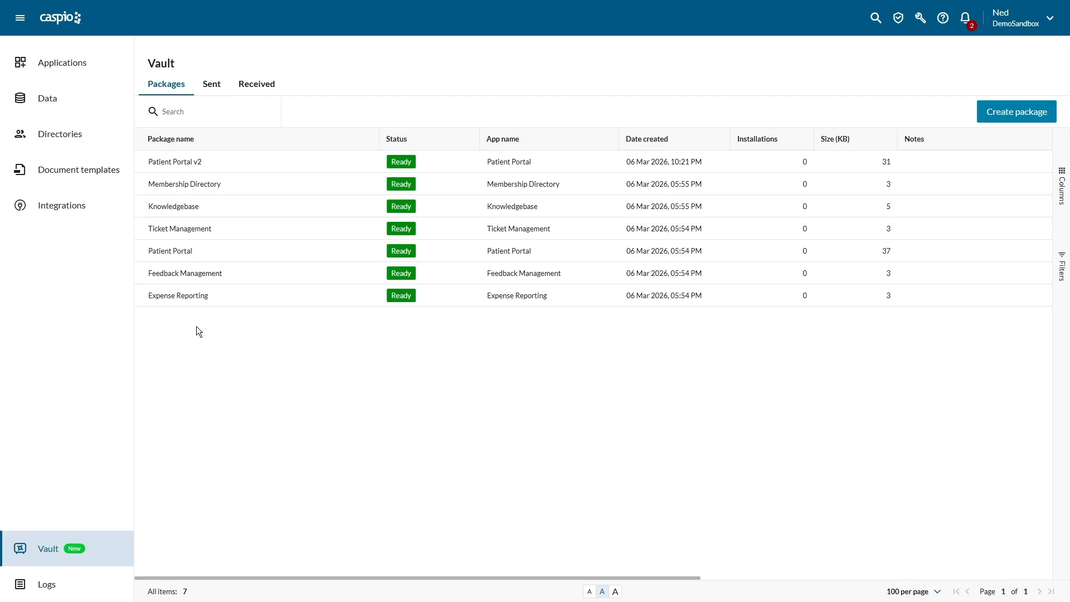
mouse_move(229, 299)
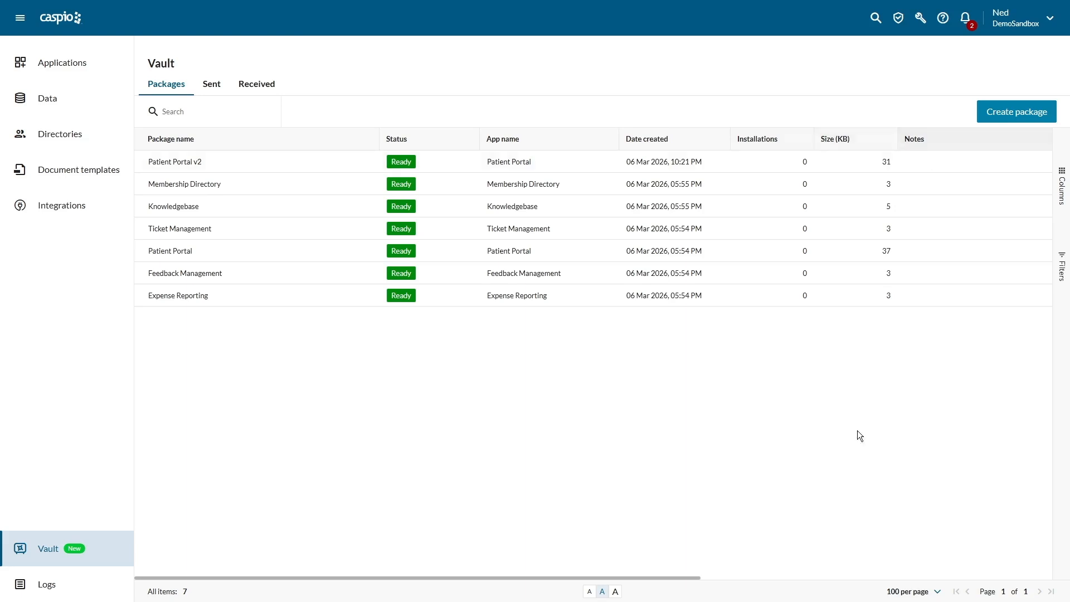
drag(690, 577, 1051, 588)
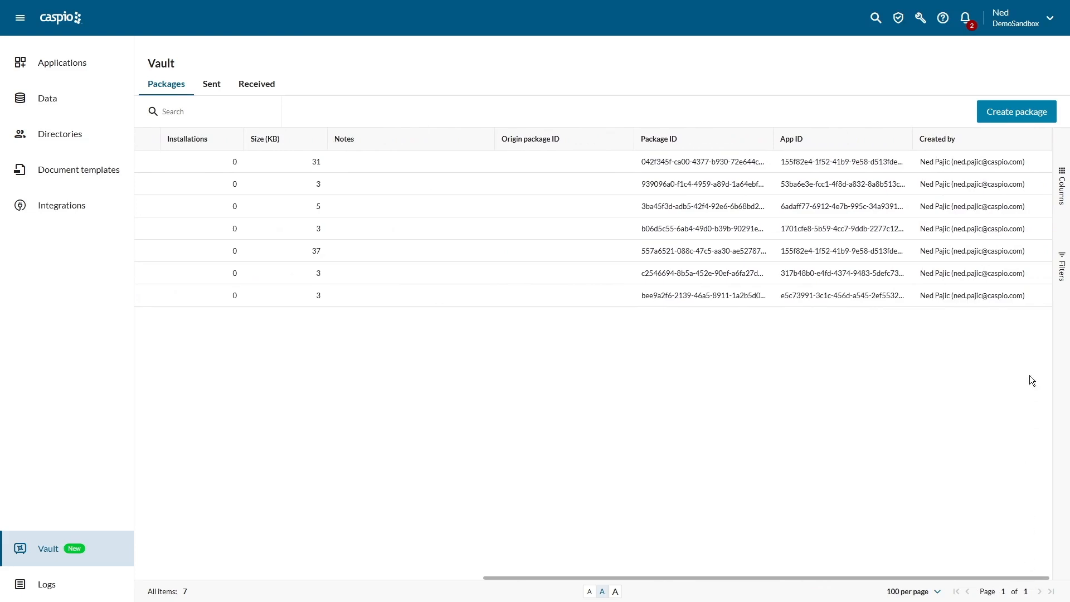
click(1063, 184)
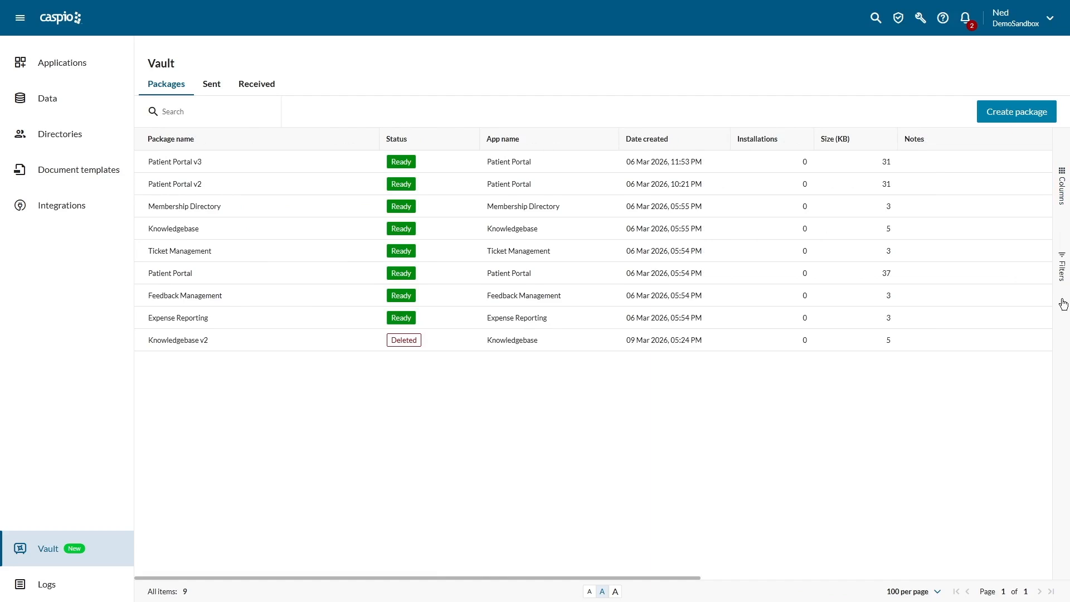
click(1063, 304)
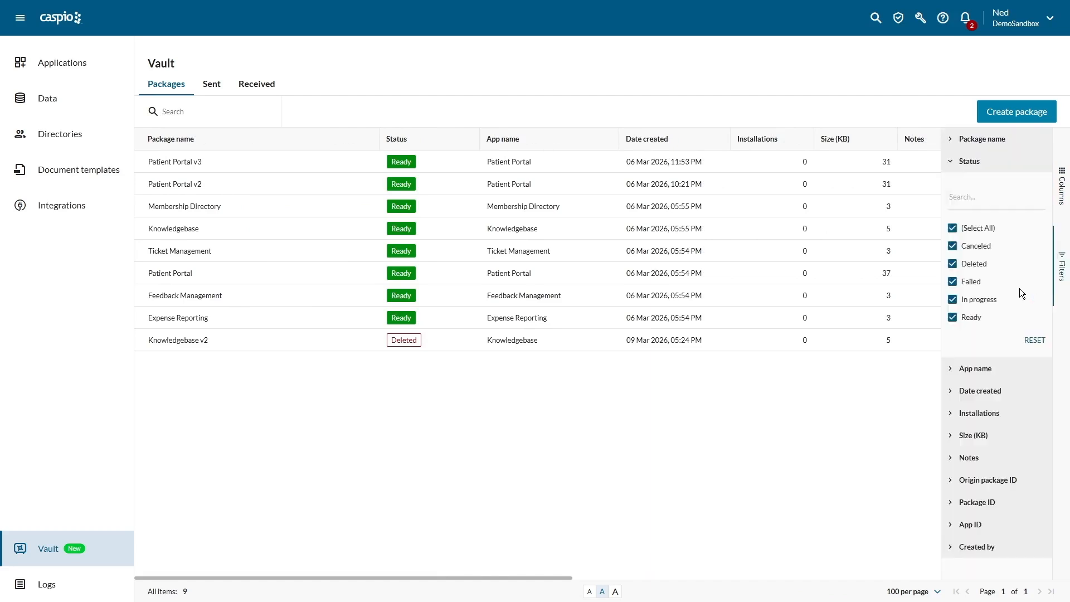
click(952, 264)
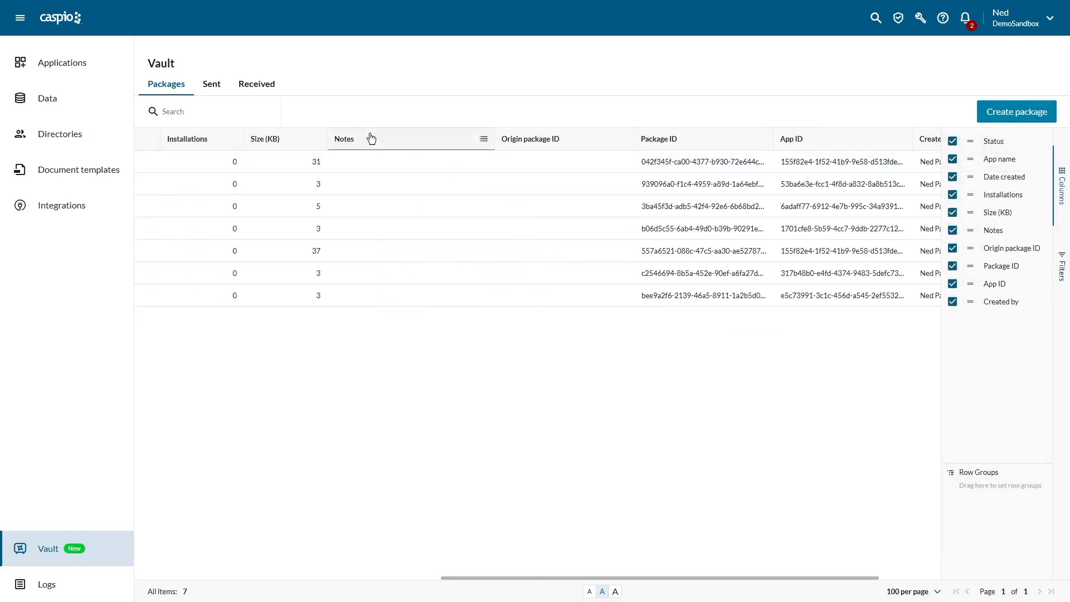
Step: Review the sent and received packages in the Vault, and return to the package list
click(215, 89)
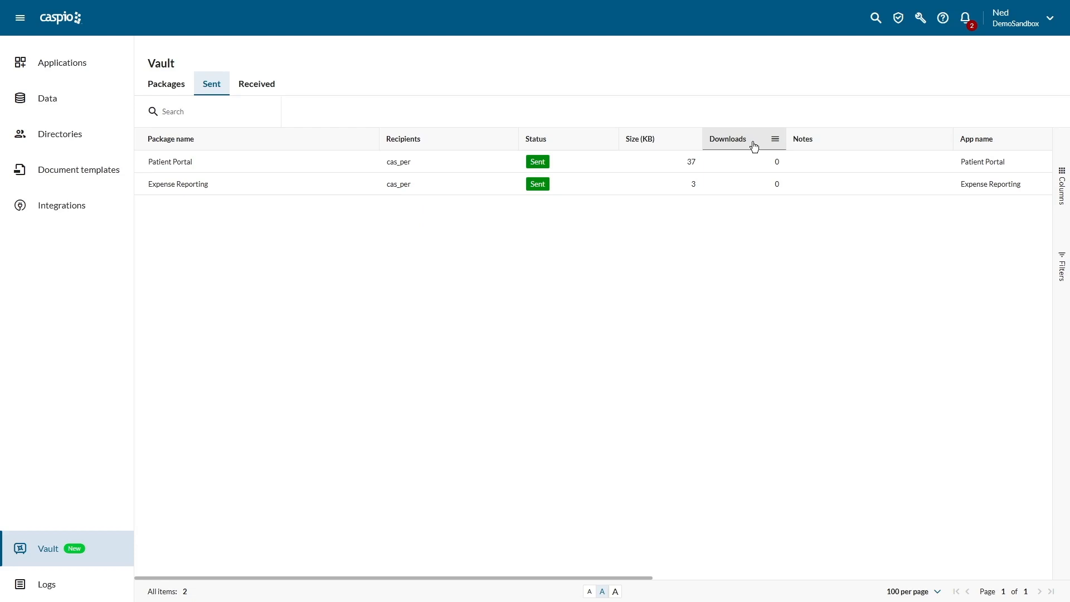
click(269, 92)
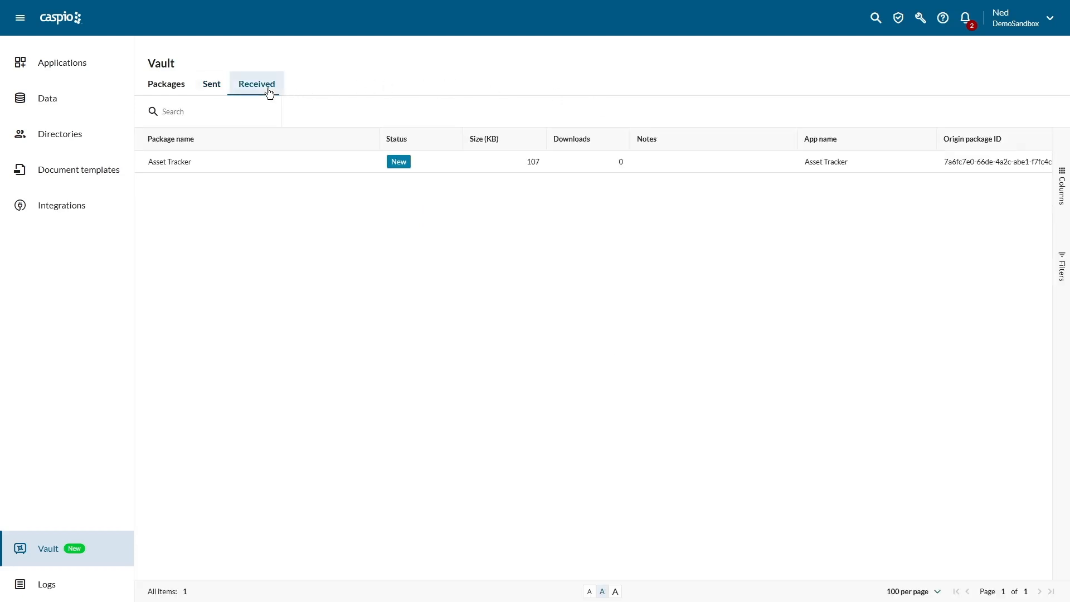
mouse_move(272, 162)
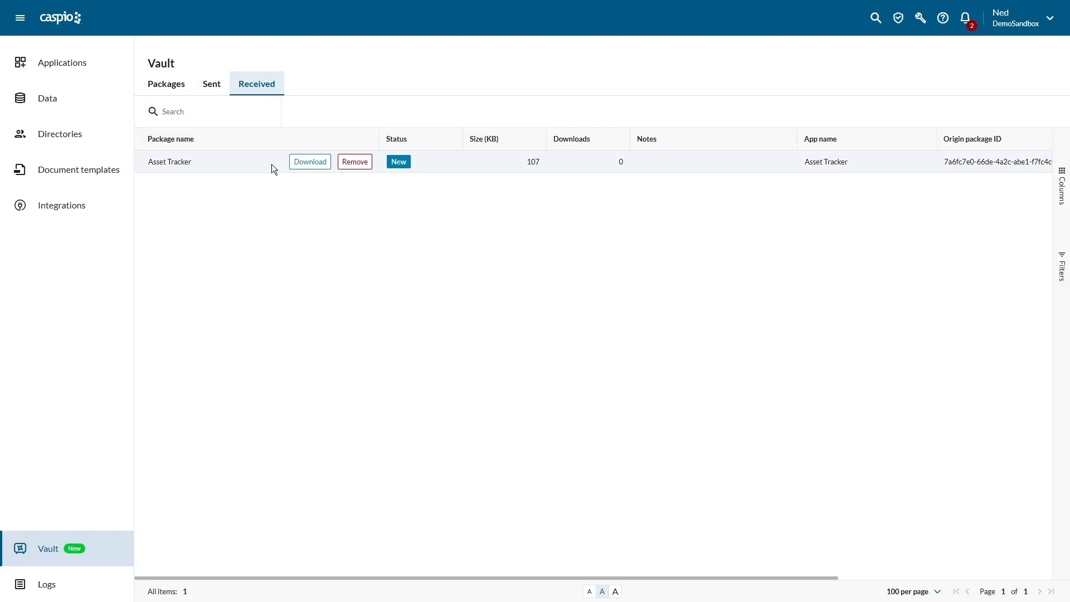
click(174, 91)
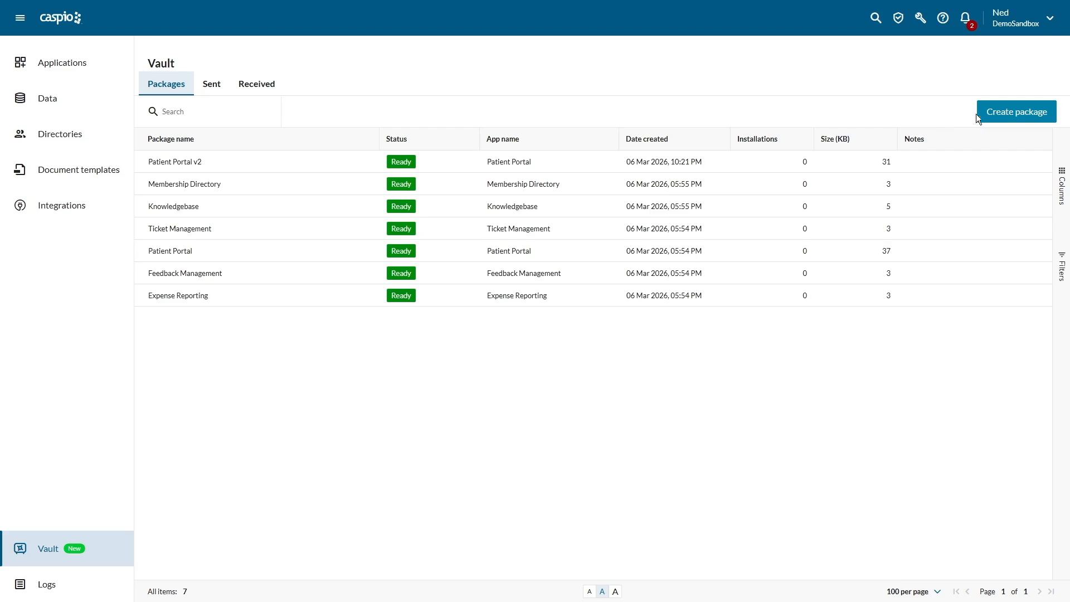
Step: Create a package of the Patient Portal Flex application named "Patient Portal v3", leaving the notes empty
click(997, 111)
click(880, 87)
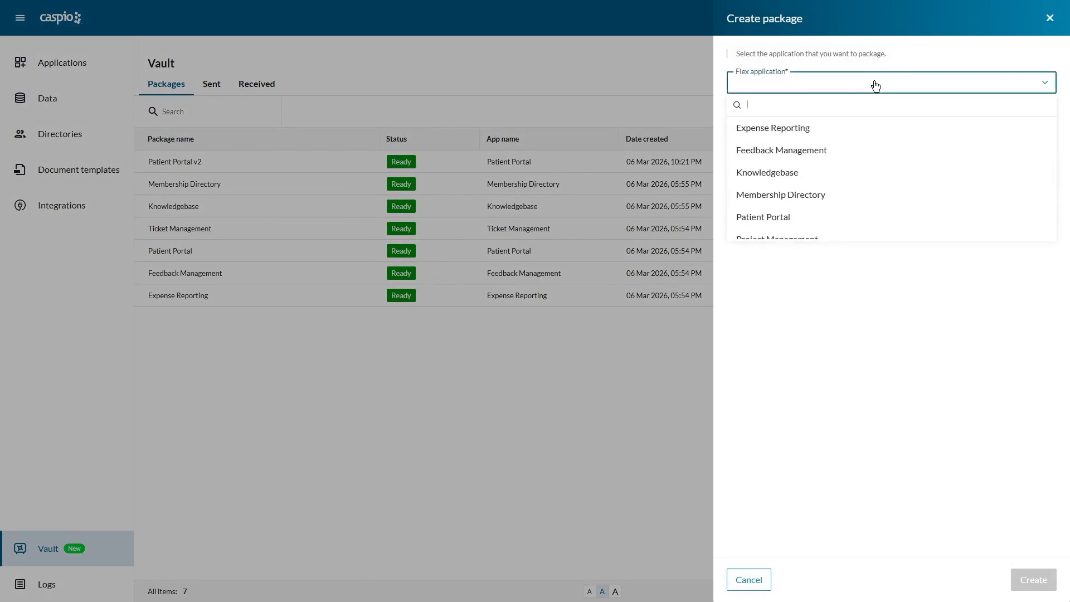
click(827, 217)
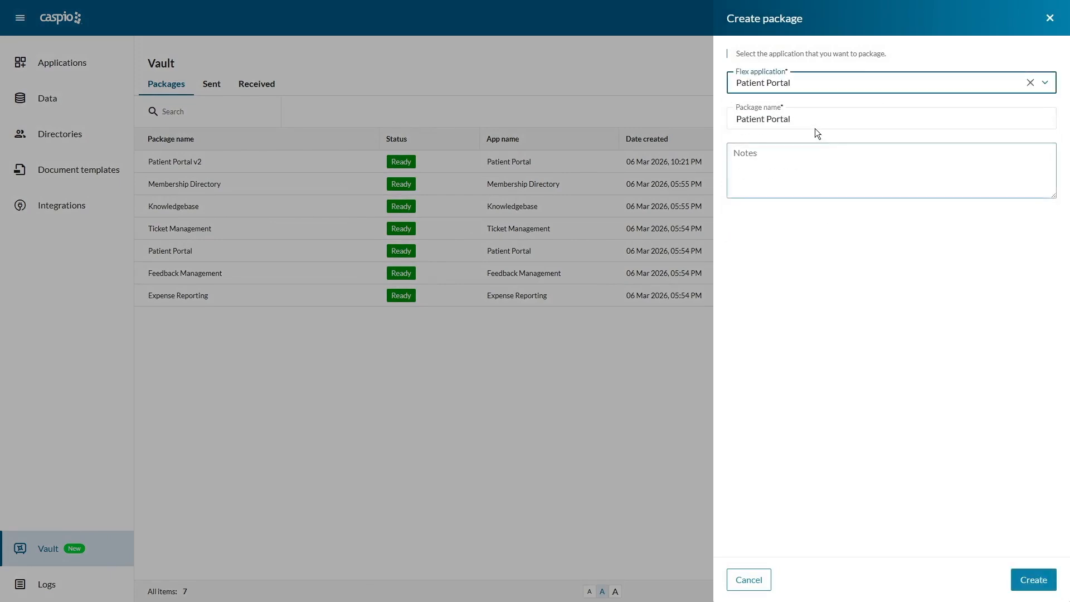
click(814, 119)
text(v3)
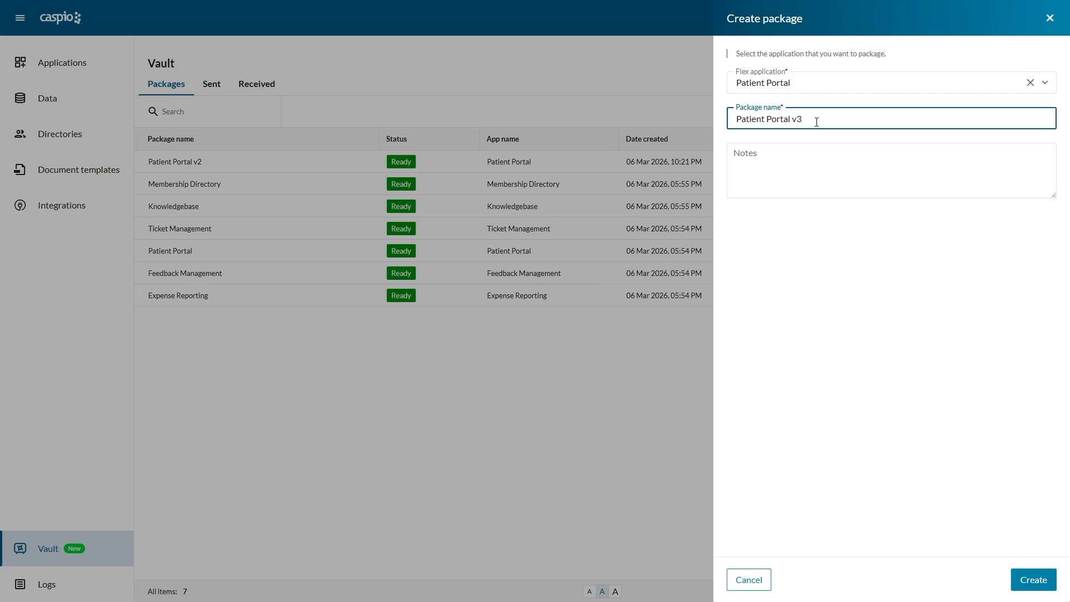
click(738, 166)
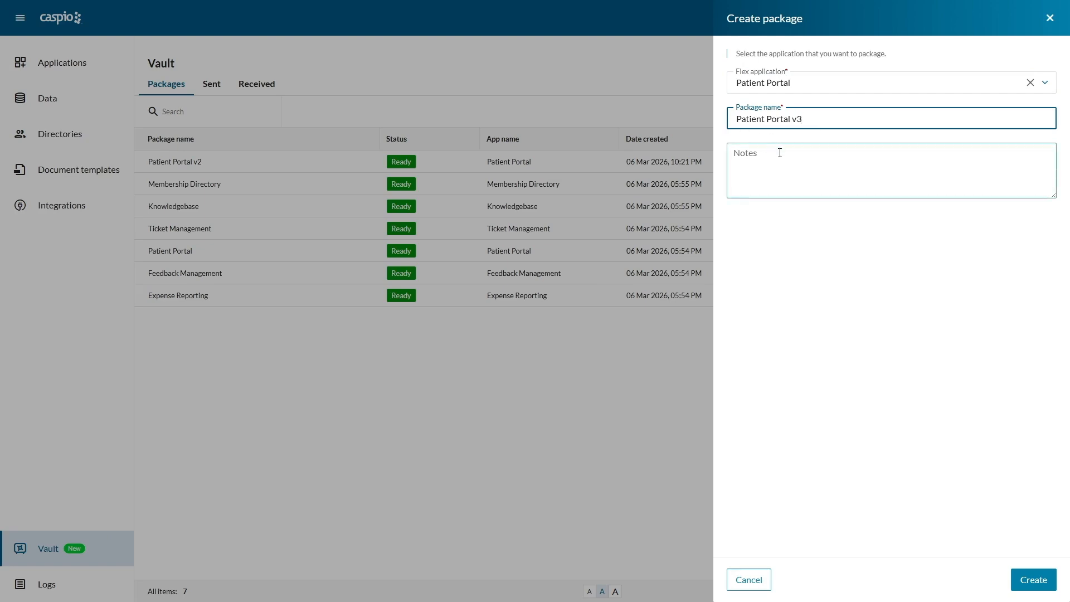
click(1032, 579)
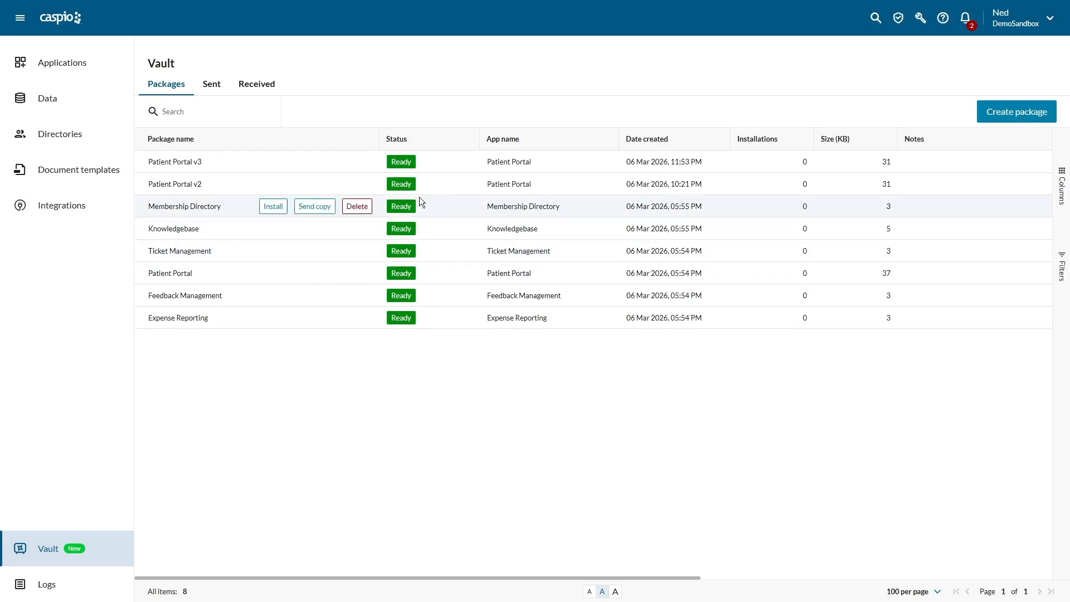
mouse_move(303, 164)
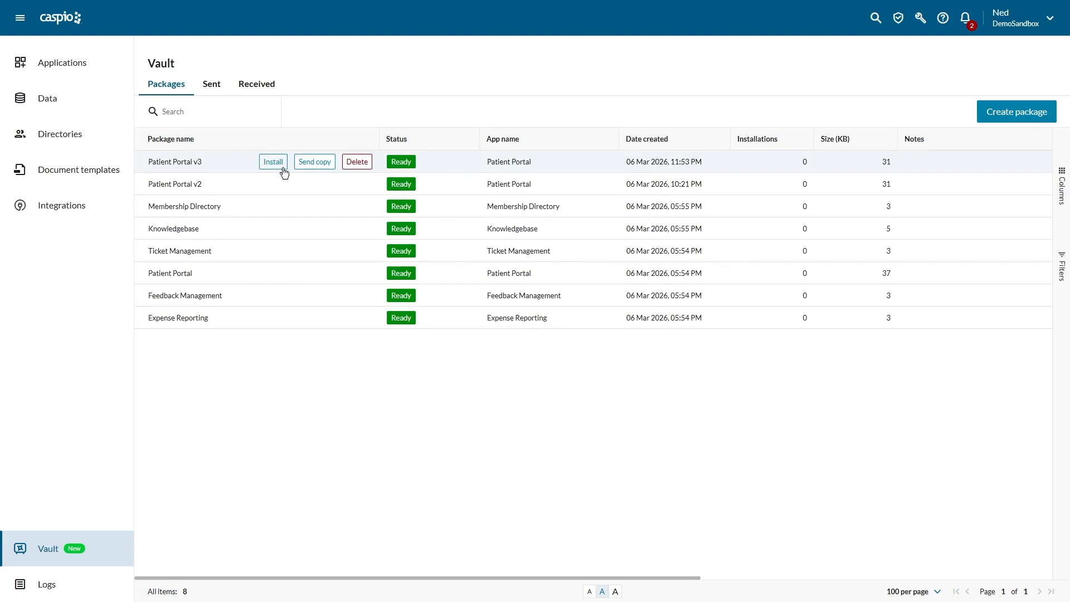
click(321, 164)
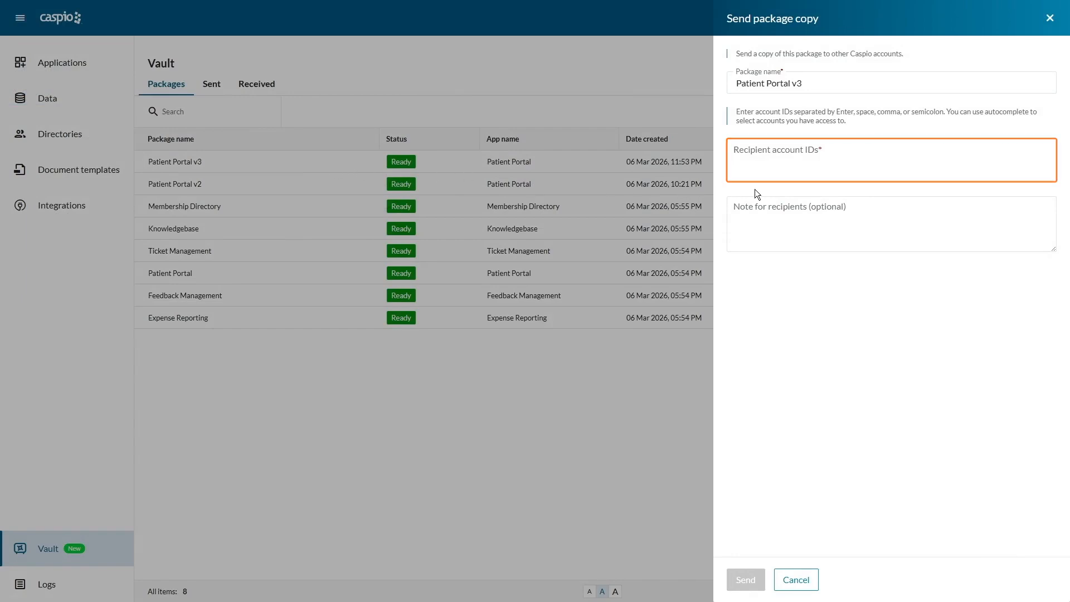
click(783, 151)
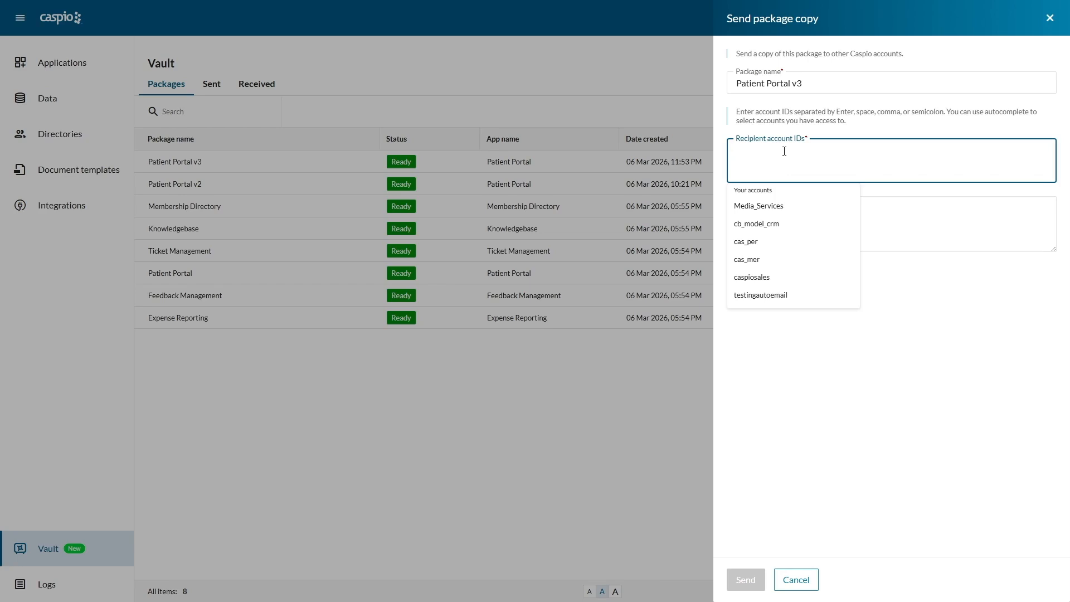
click(763, 247)
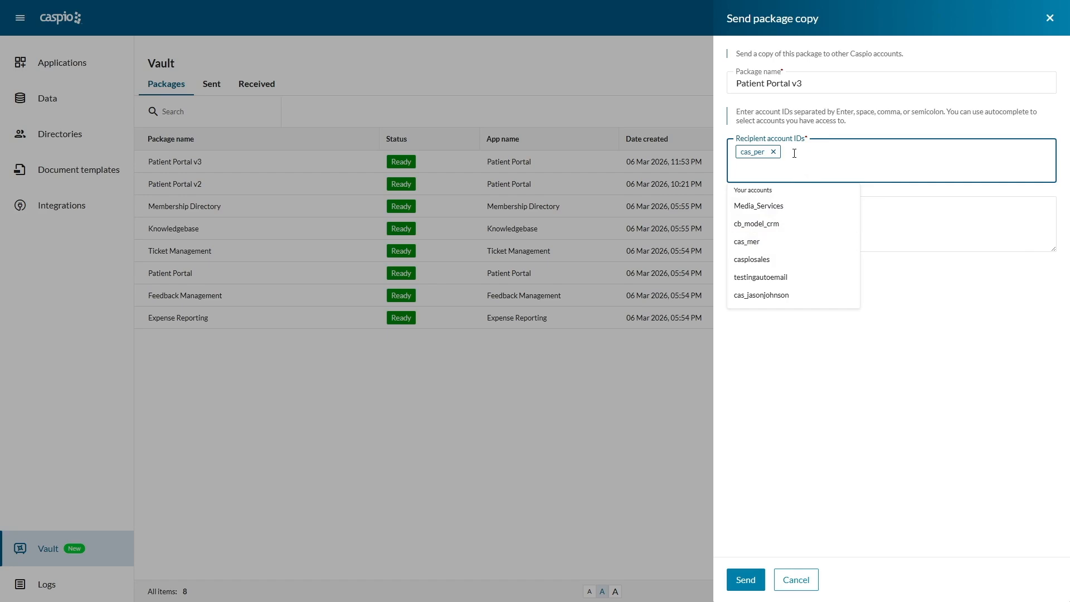
click(882, 207)
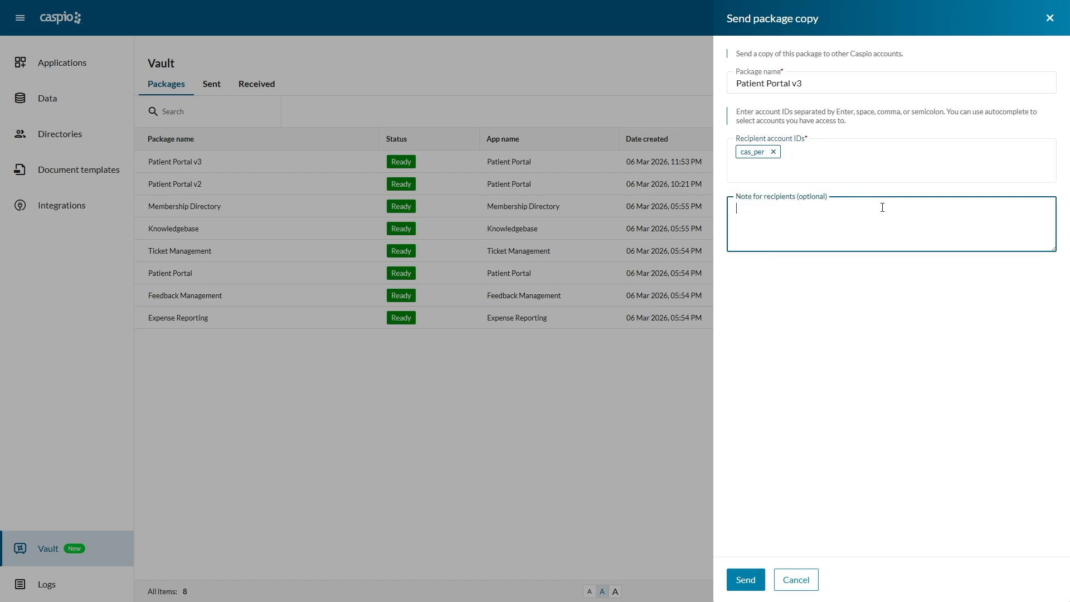
click(746, 579)
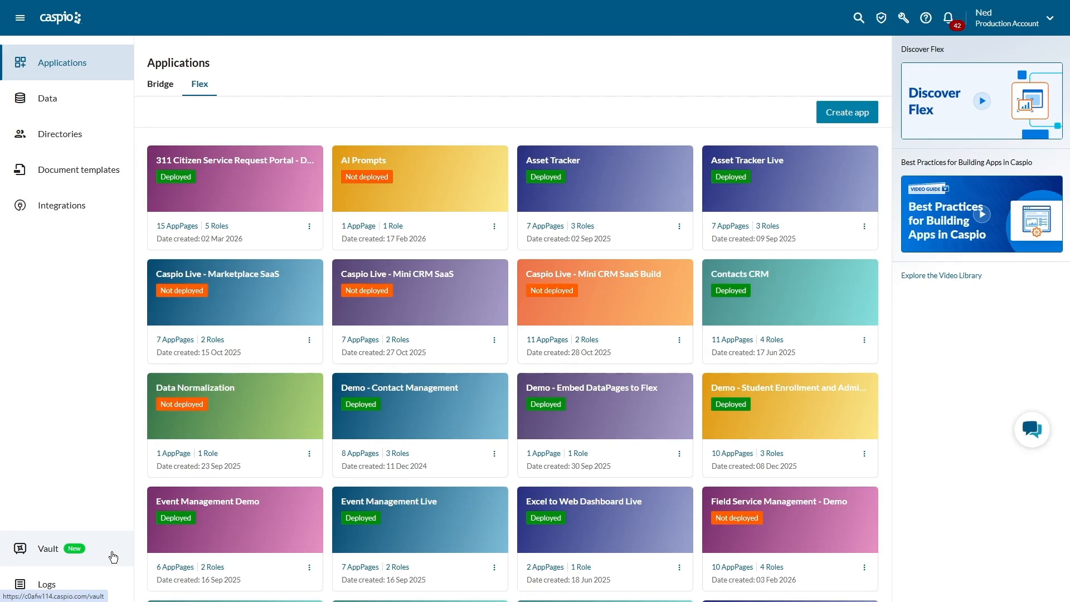
Step: In the Production Account's Vault, accept and download the received Patient Portal v3 package, and return to the package list
click(112, 554)
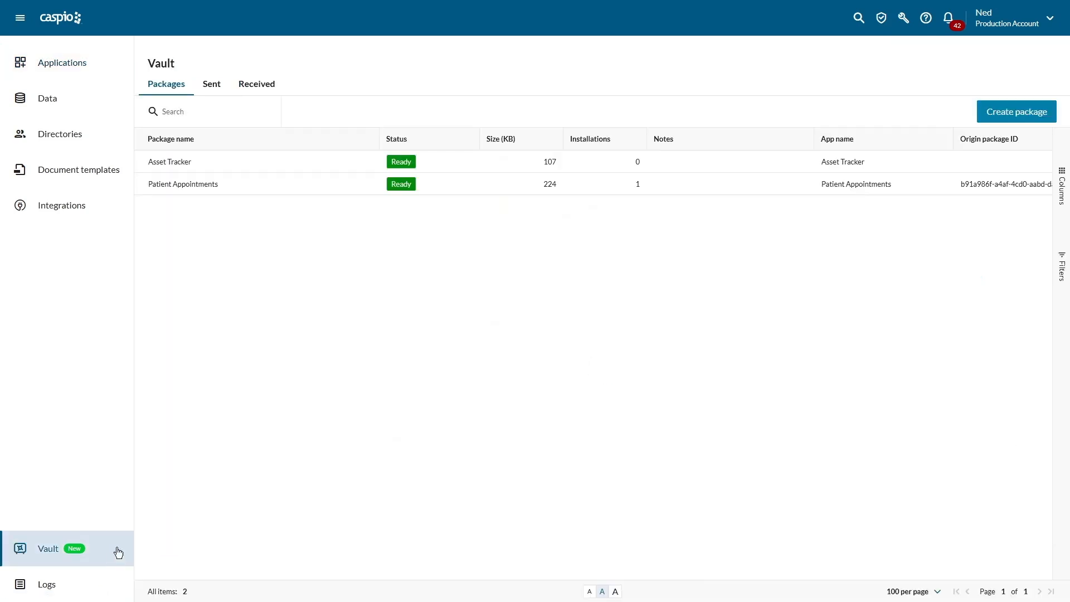
click(257, 85)
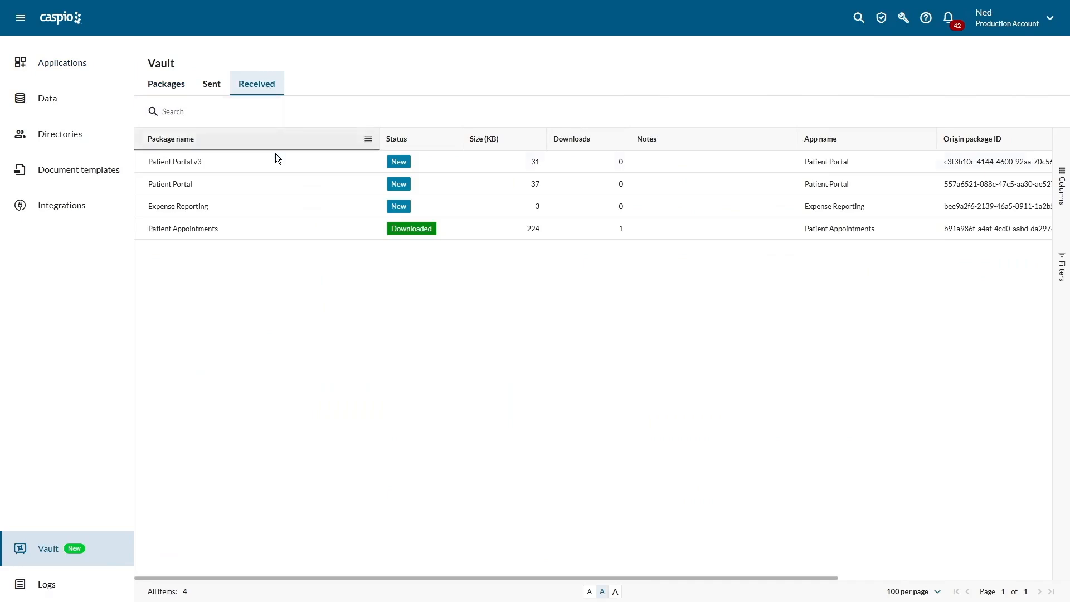
click(302, 165)
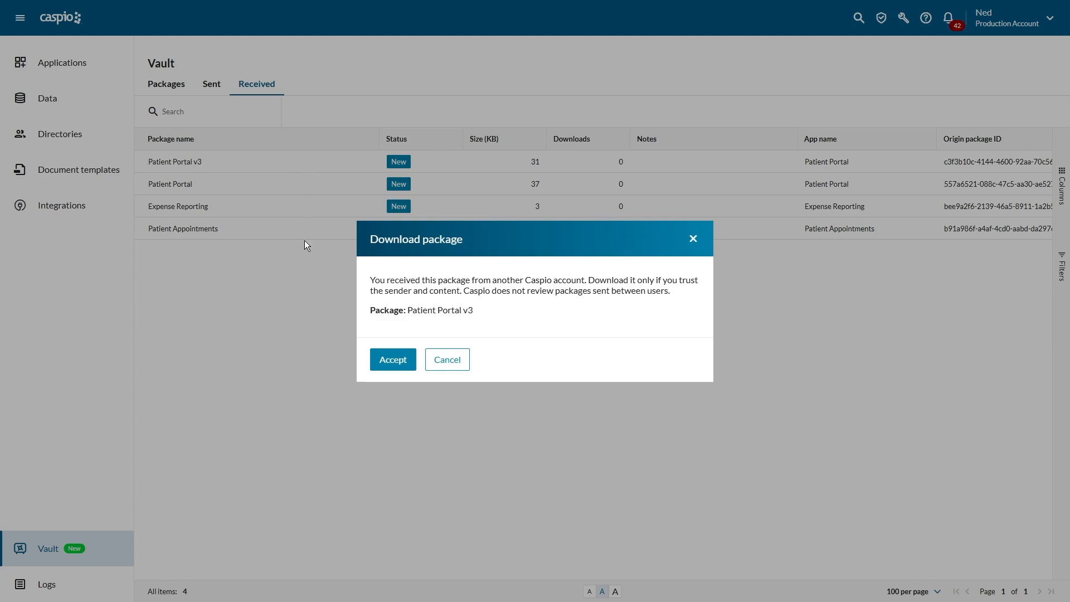
click(400, 363)
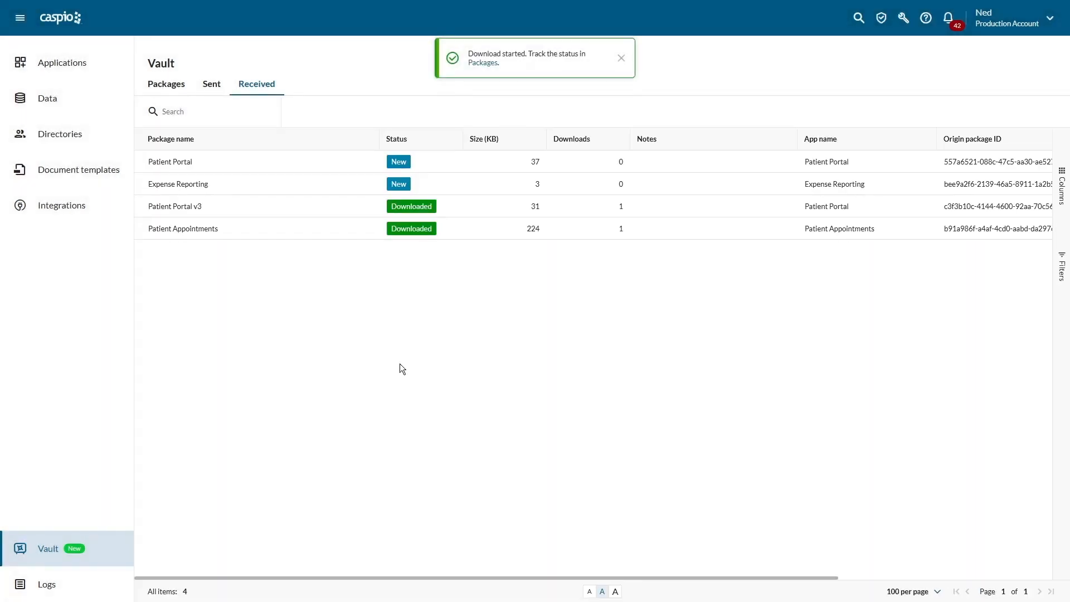
click(171, 95)
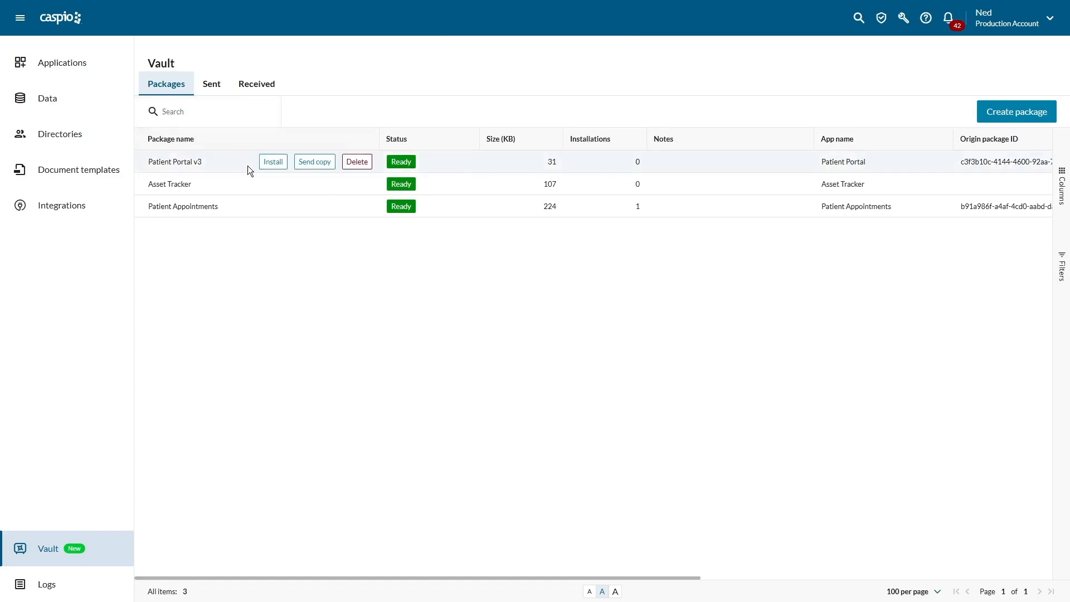
Step: Start installing the Patient Portal v3 package with the Custom installation method
click(272, 165)
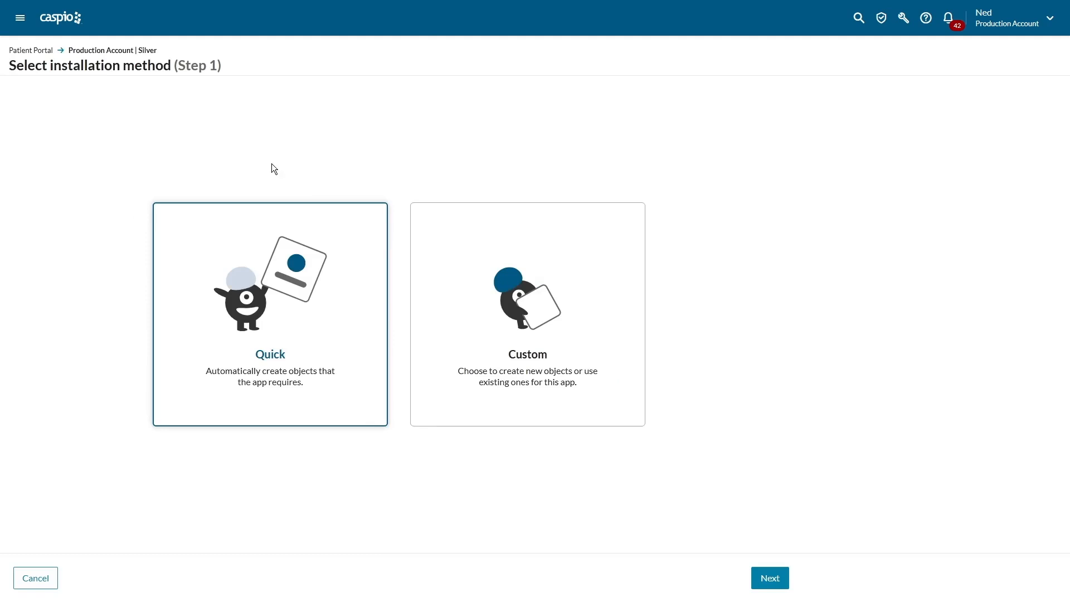
click(598, 403)
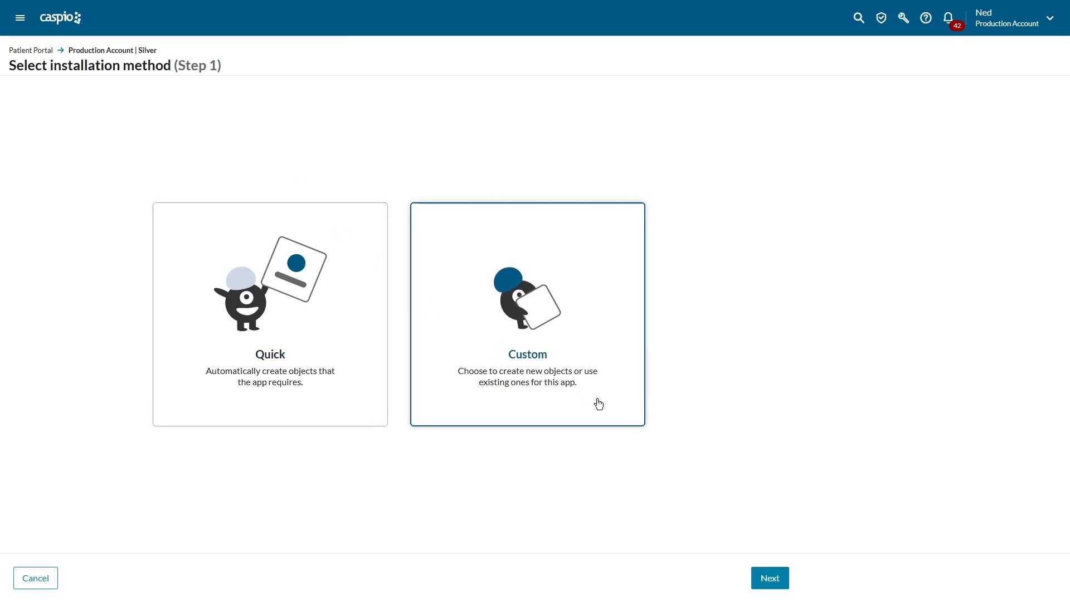
click(766, 581)
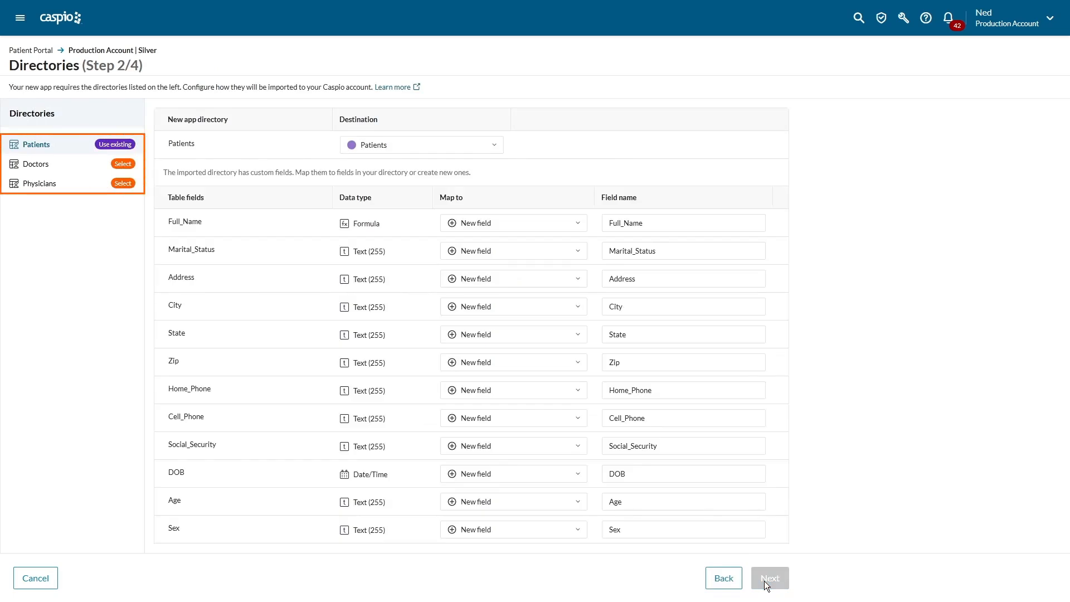
Step: Review the destinations for the Patients directory and pp_tbl_messages table, keep the existing sender email, and complete the installation
click(484, 145)
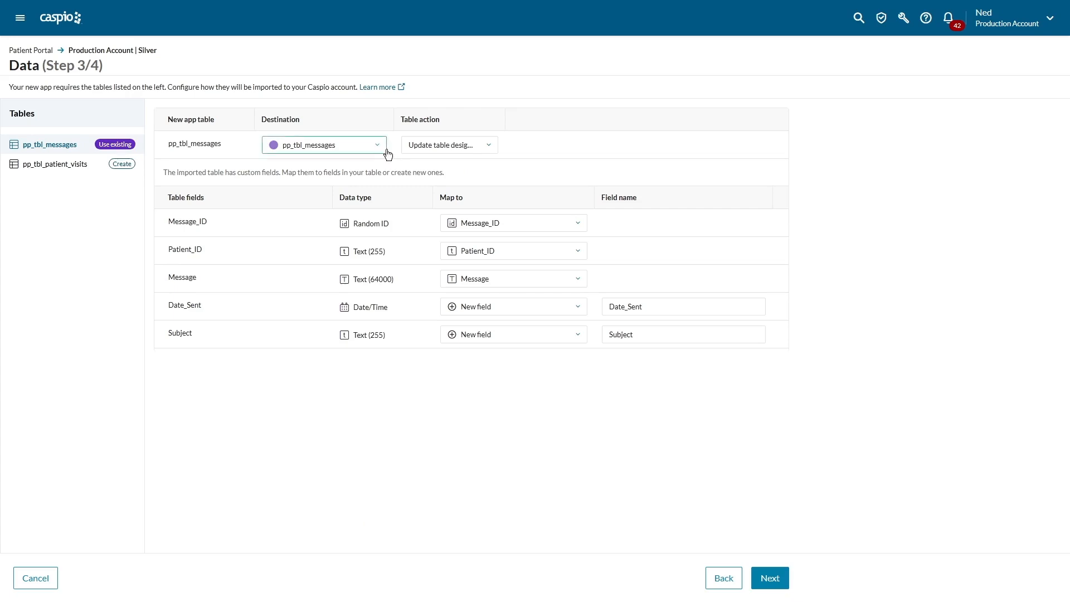
click(382, 152)
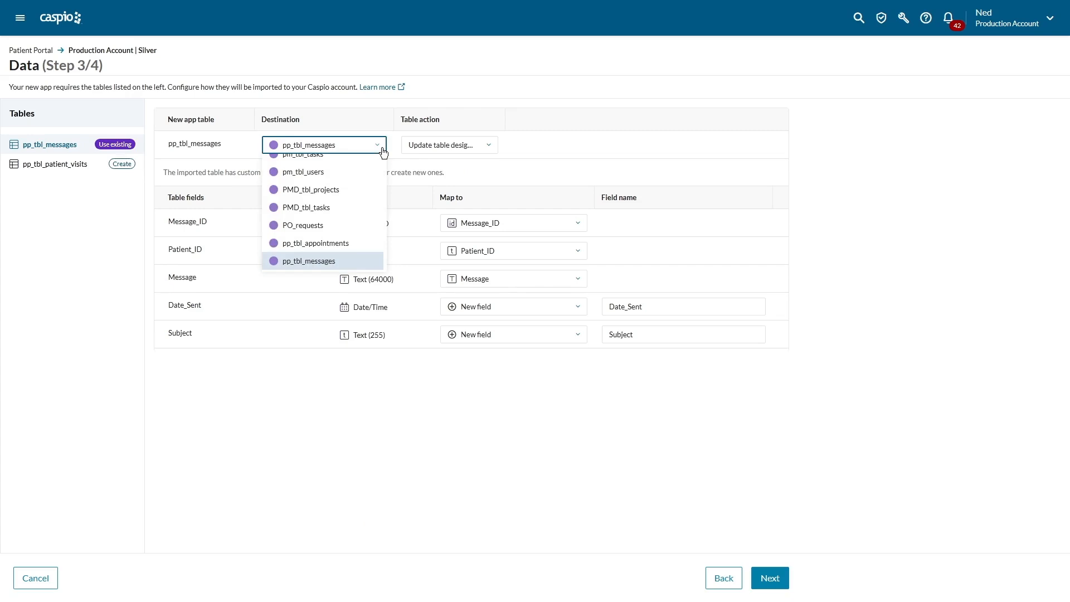
click(394, 145)
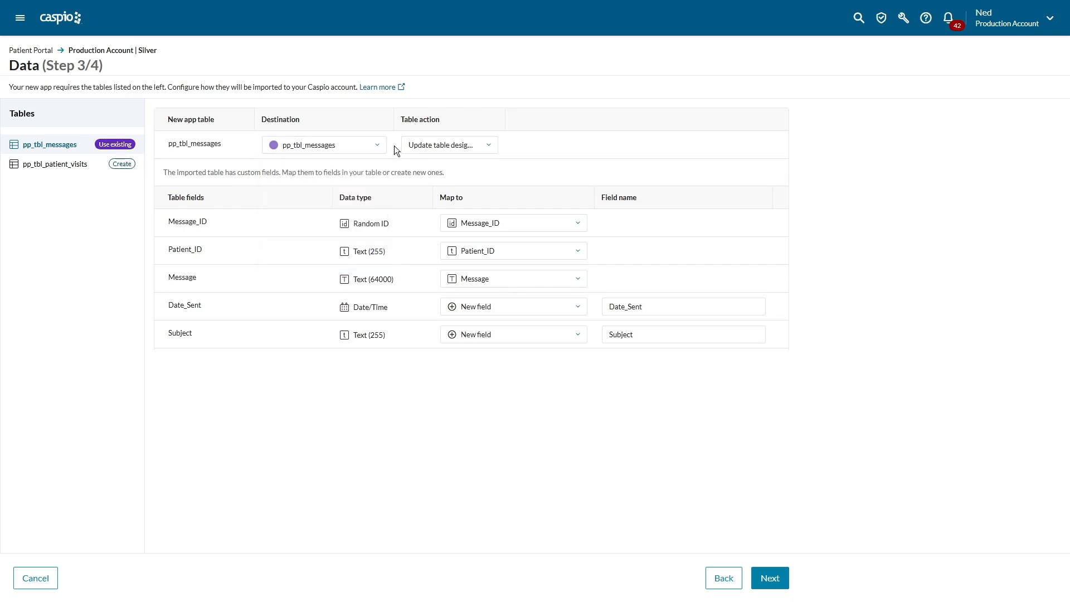
click(487, 147)
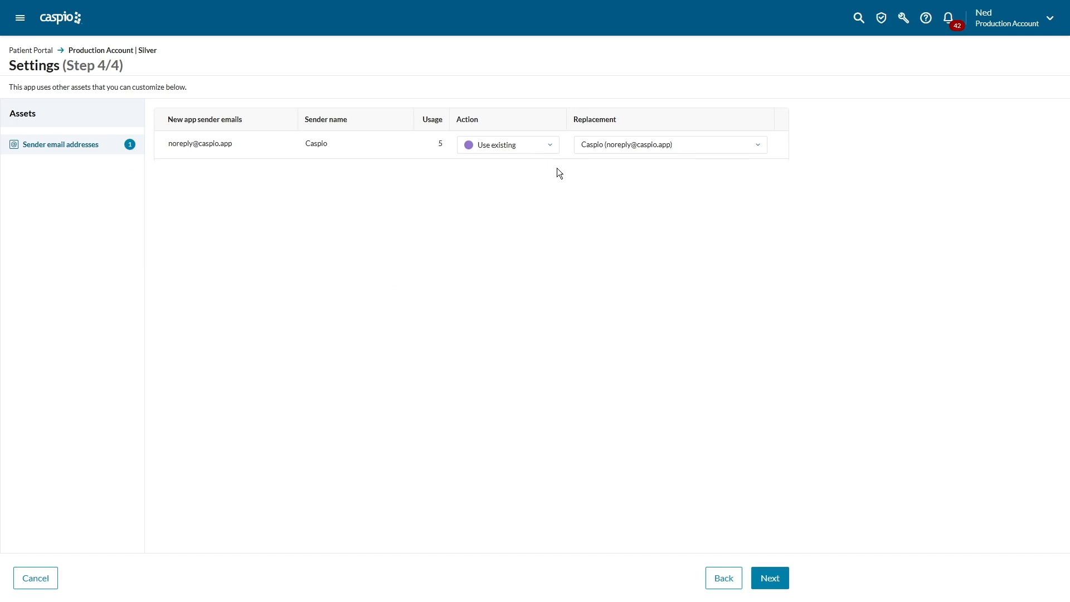
click(772, 577)
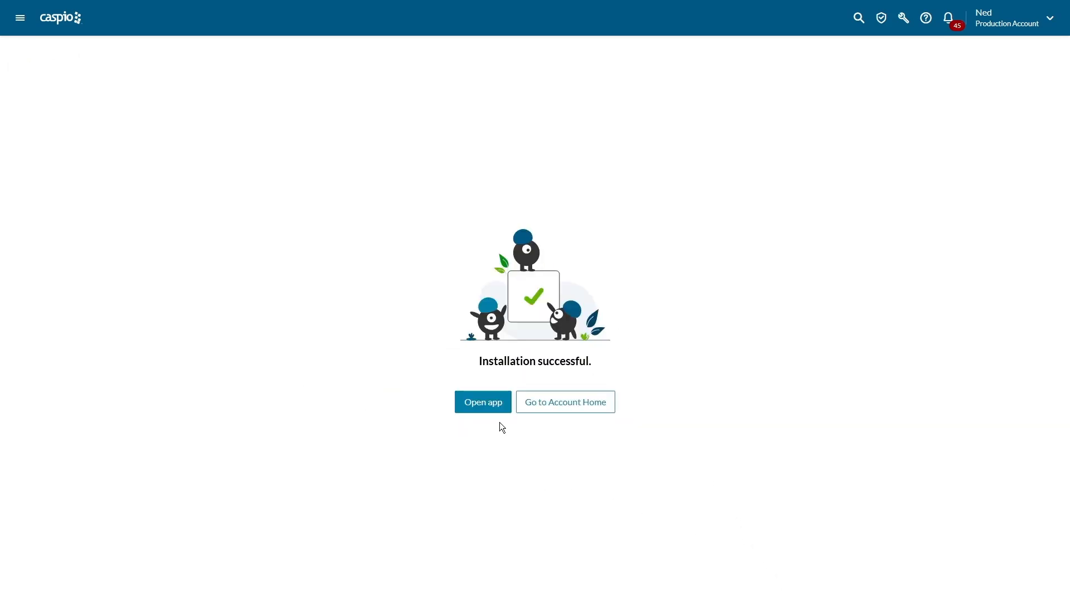
Step: Open the installed Patient Portal app and view the New Message and New Visit pages of the Doctors segment
click(493, 406)
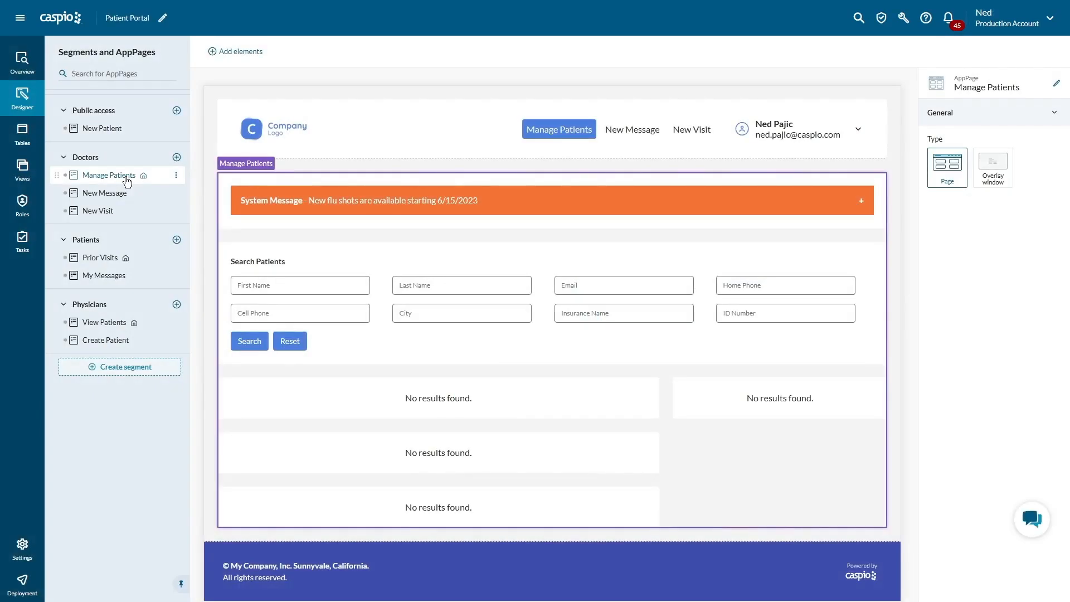
click(122, 194)
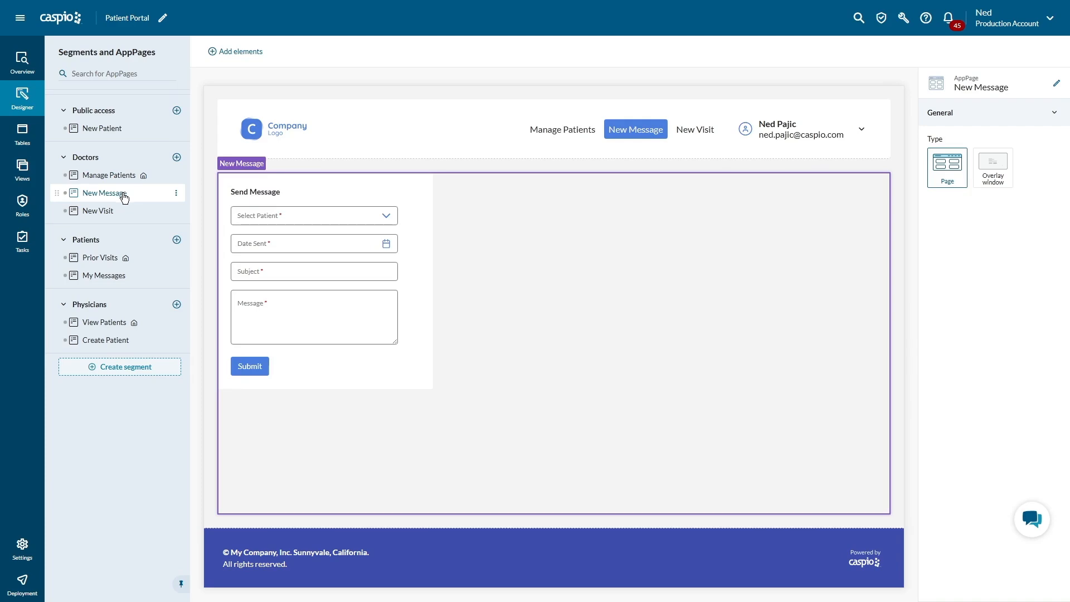
click(114, 214)
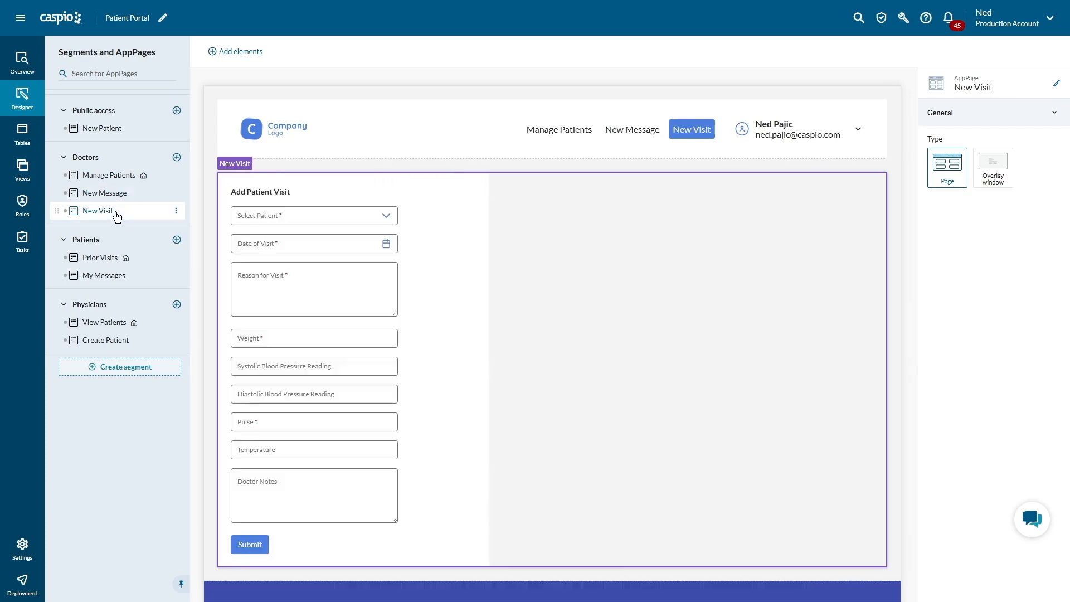